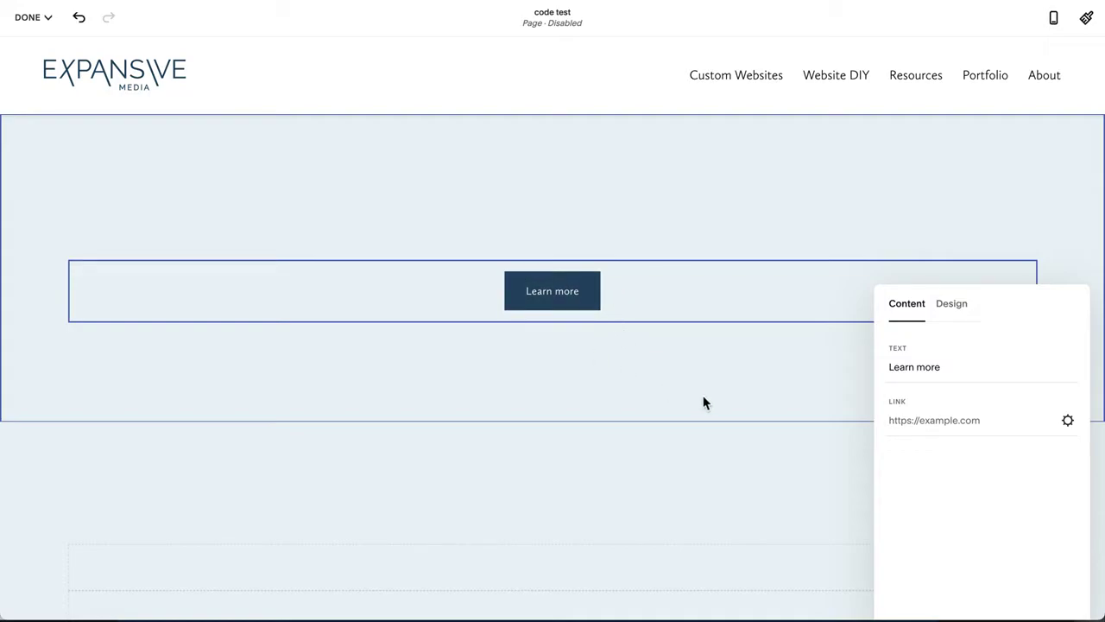
Change the button's text to "Download PDF"
{"action": "left_click_drag", "start_coordinate": [959, 373], "coordinate": [866, 362]}
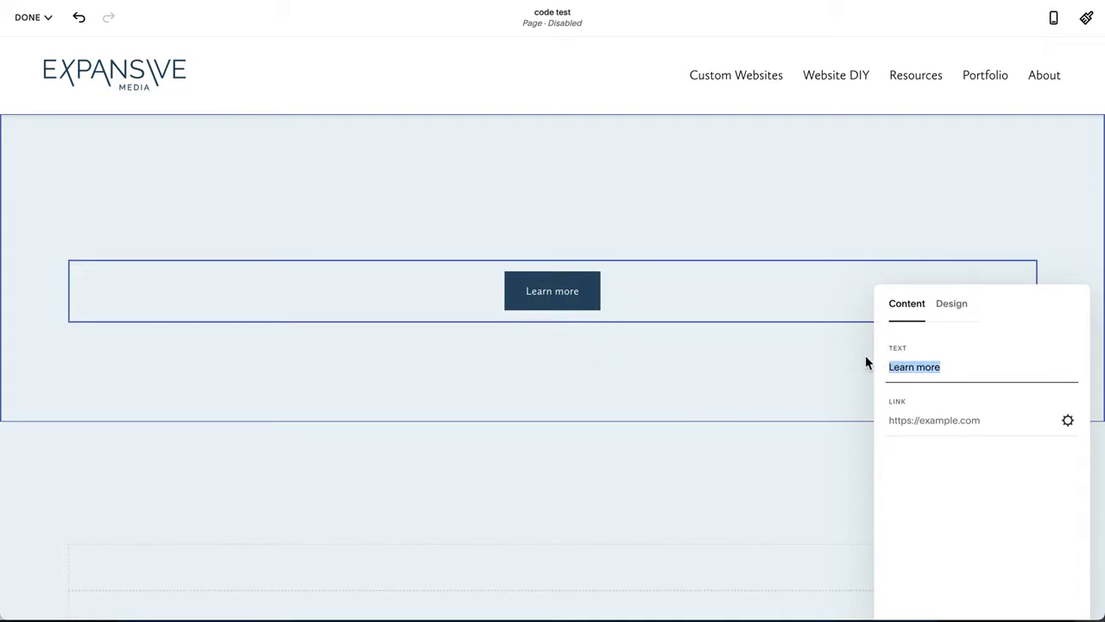
{"action": "type", "text": "Download P"}
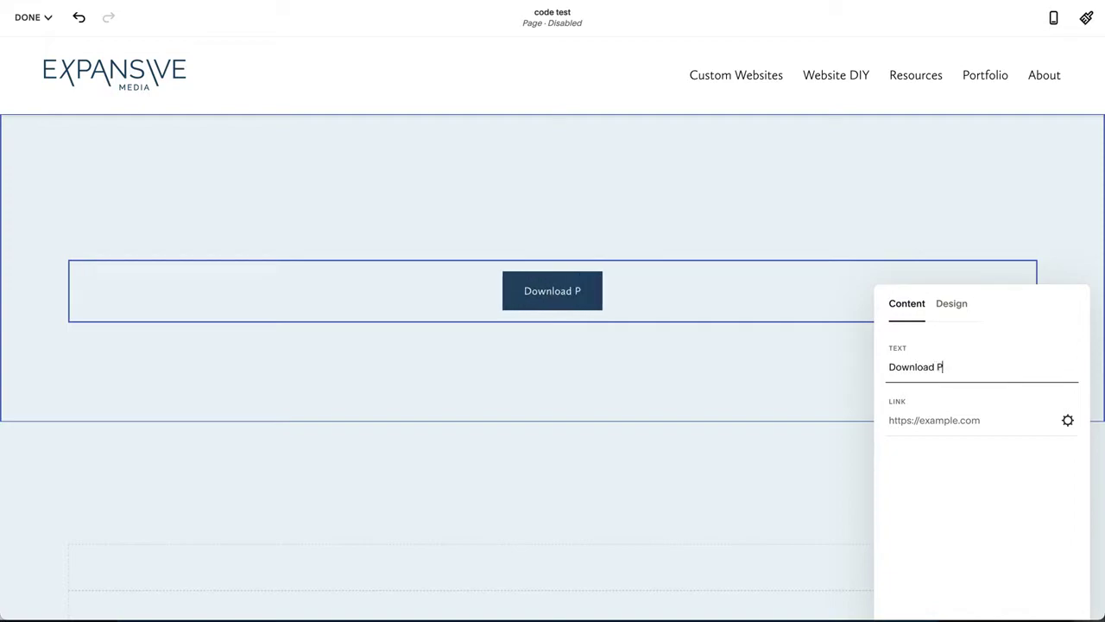
{"action": "type", "text": "DF"}
Link the button to the file "Buyer's_Journey_Workbook _ ExpansiveMedia.pdf", set it to open in a new window, and save the link
{"action": "left_click", "coordinate": [958, 426]}
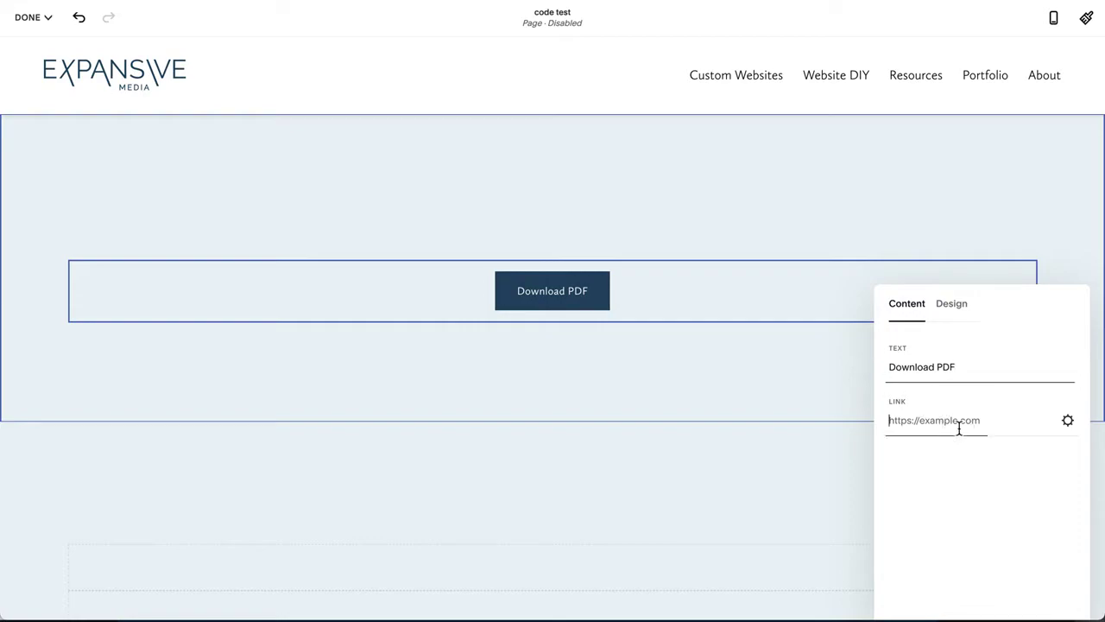
{"action": "left_click", "coordinate": [1068, 423]}
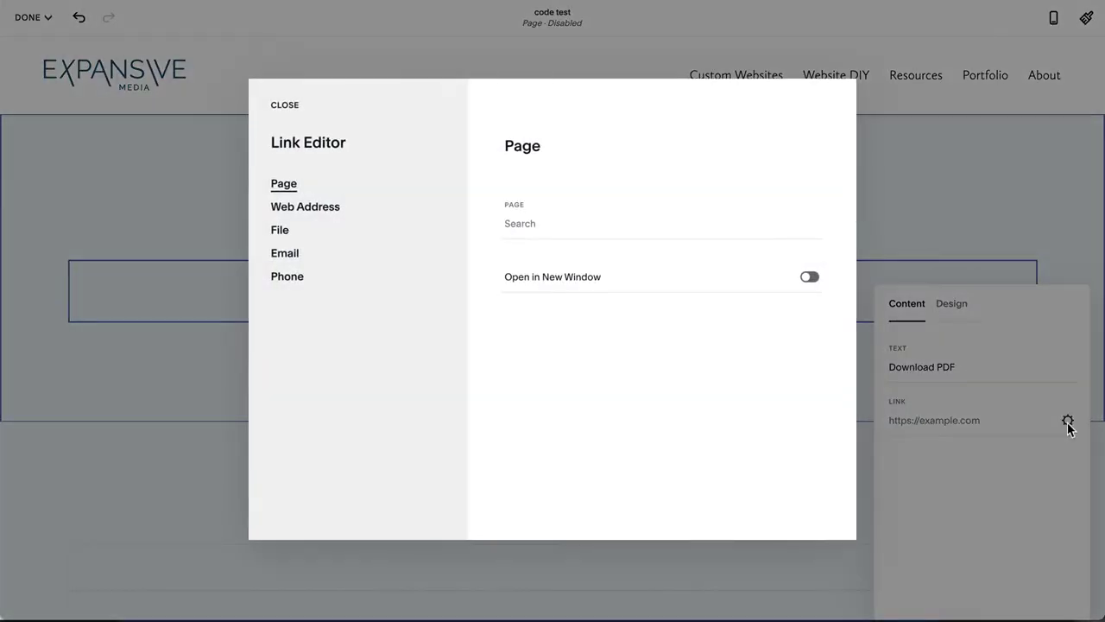
{"action": "left_click", "coordinate": [292, 238]}
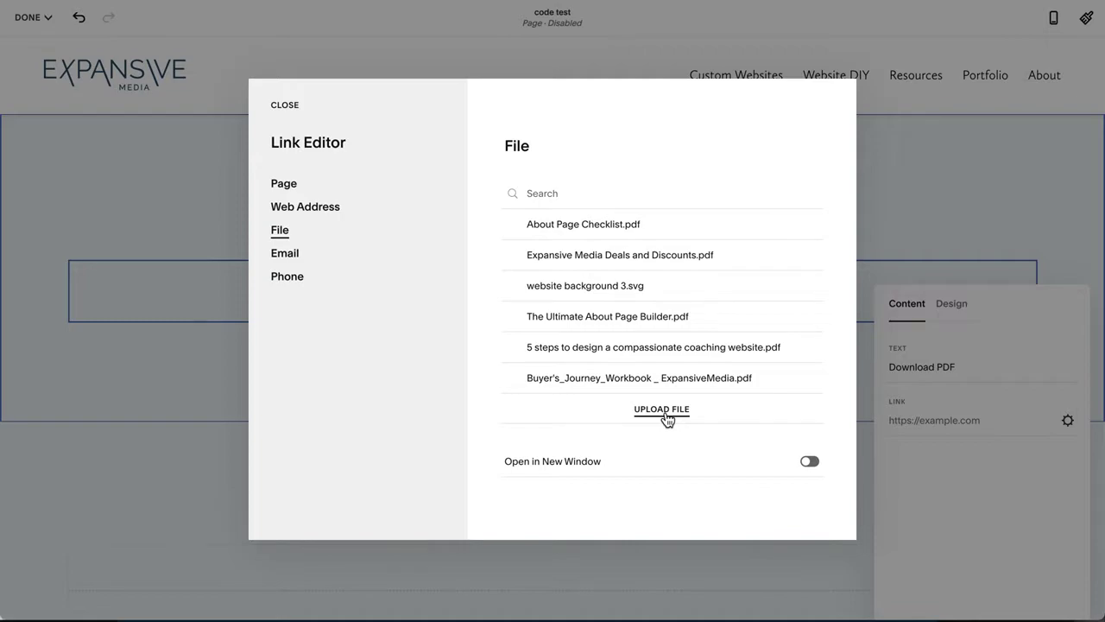
{"action": "mouse_move", "coordinate": [518, 385]}
{"action": "left_click", "coordinate": [513, 380]}
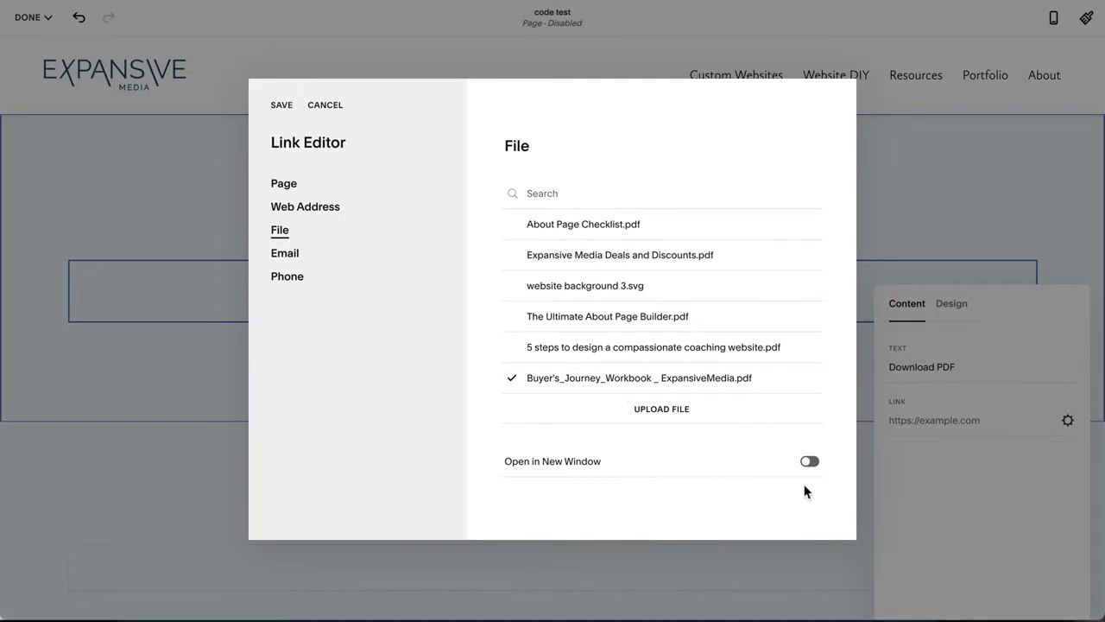
{"action": "left_click", "coordinate": [818, 463]}
{"action": "left_click", "coordinate": [285, 107]}
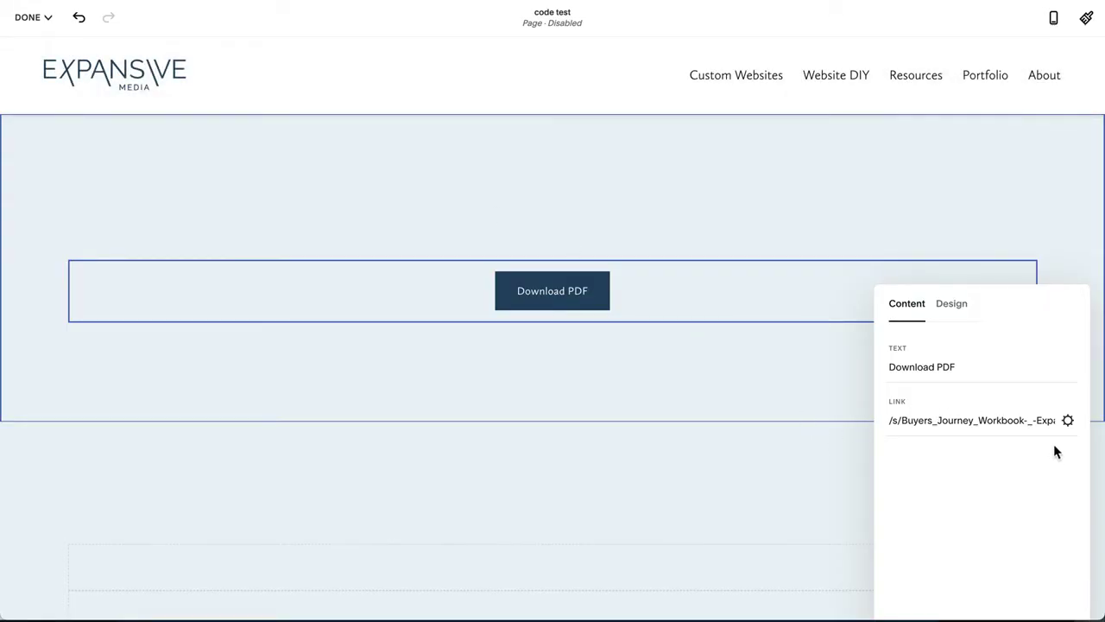
Save the page edits and test the Download PDF button in the page preview
{"action": "left_click", "coordinate": [35, 17]}
{"action": "left_click", "coordinate": [39, 44]}
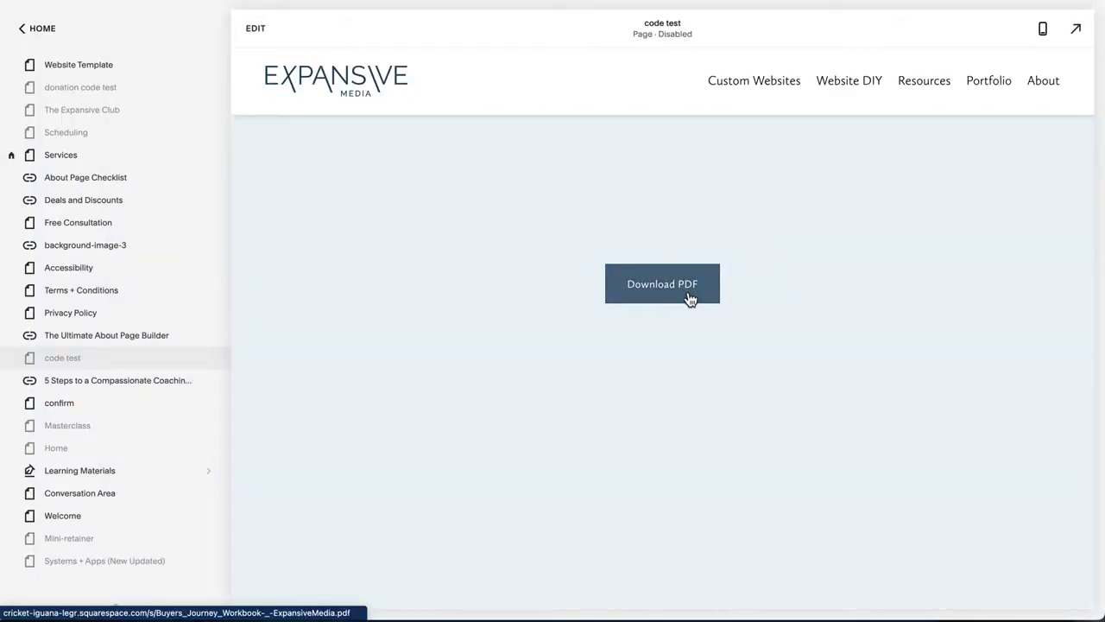
{"action": "left_click", "coordinate": [689, 298]}
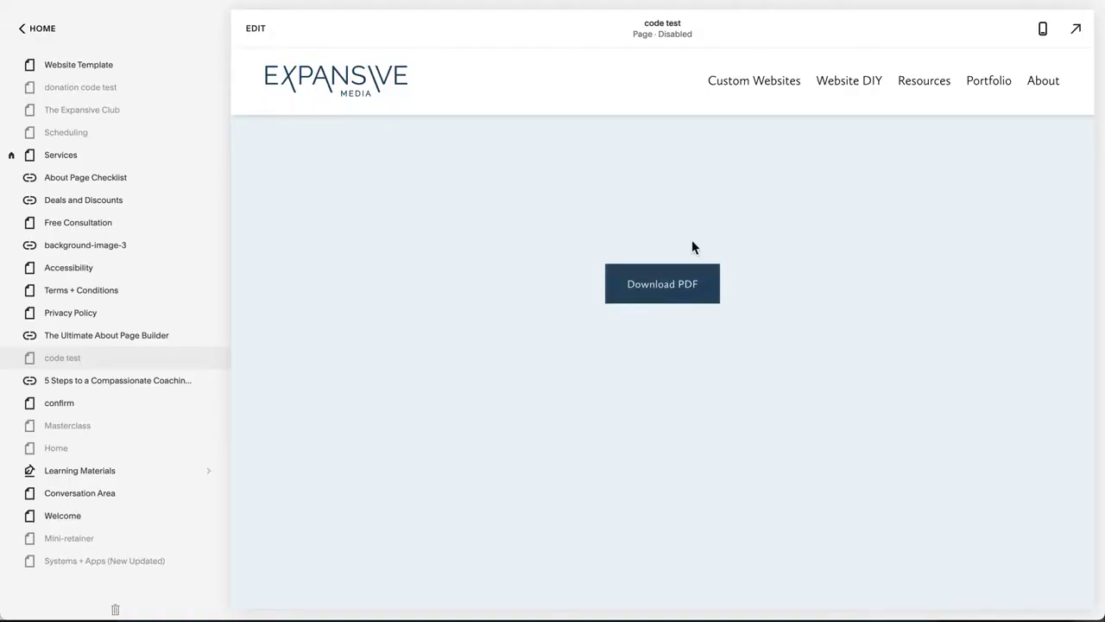
Reopen the page for editing and add a text block reading "Name of PDF" above the button
{"action": "left_click", "coordinate": [256, 33]}
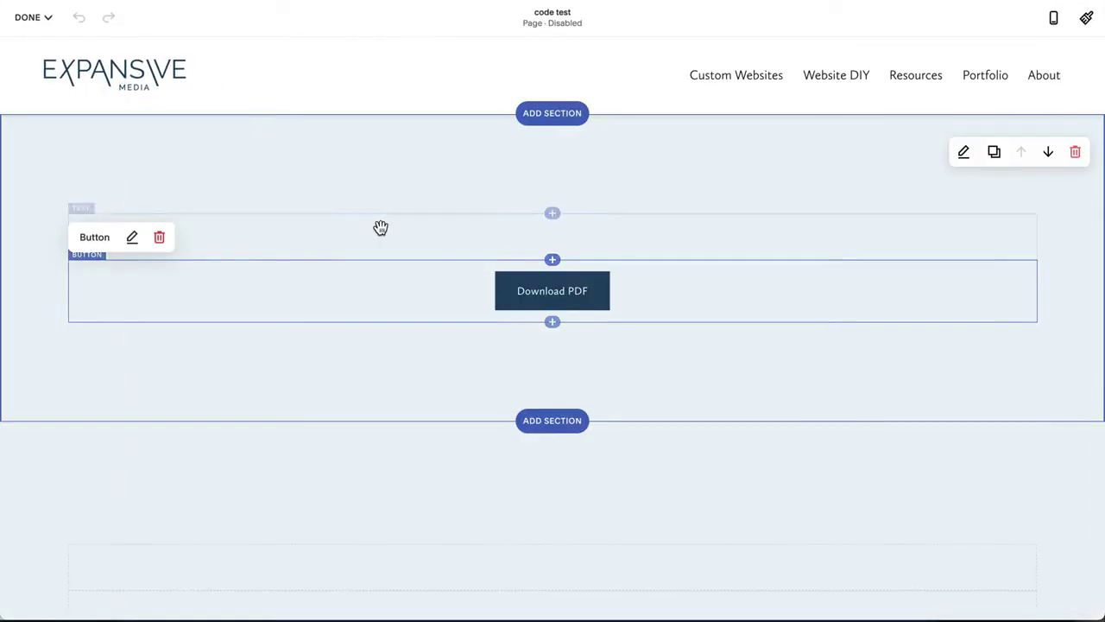
{"action": "left_click", "coordinate": [552, 214]}
{"action": "left_click", "coordinate": [538, 233]}
{"action": "left_click", "coordinate": [516, 234]}
{"action": "type", "text": "D"}
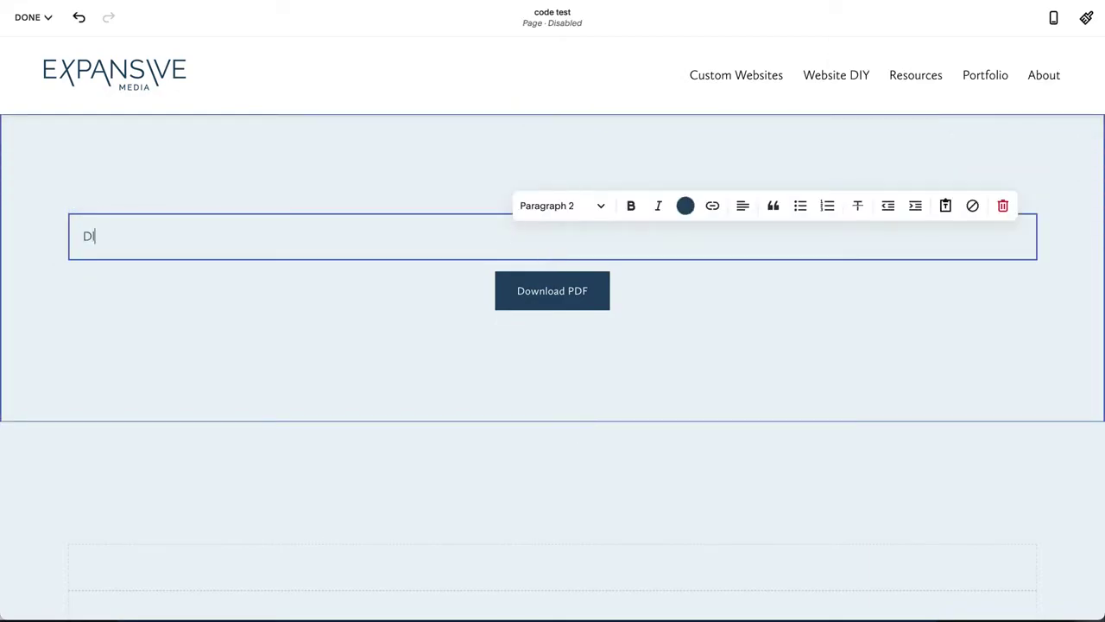
{"action": "type", "text": "Name of PDF"}
Link the "Name of PDF" text to About Page Checklist.pdf, opening in a new window, and save the page edits
{"action": "left_click_drag", "start_coordinate": [158, 234], "coordinate": [78, 239]}
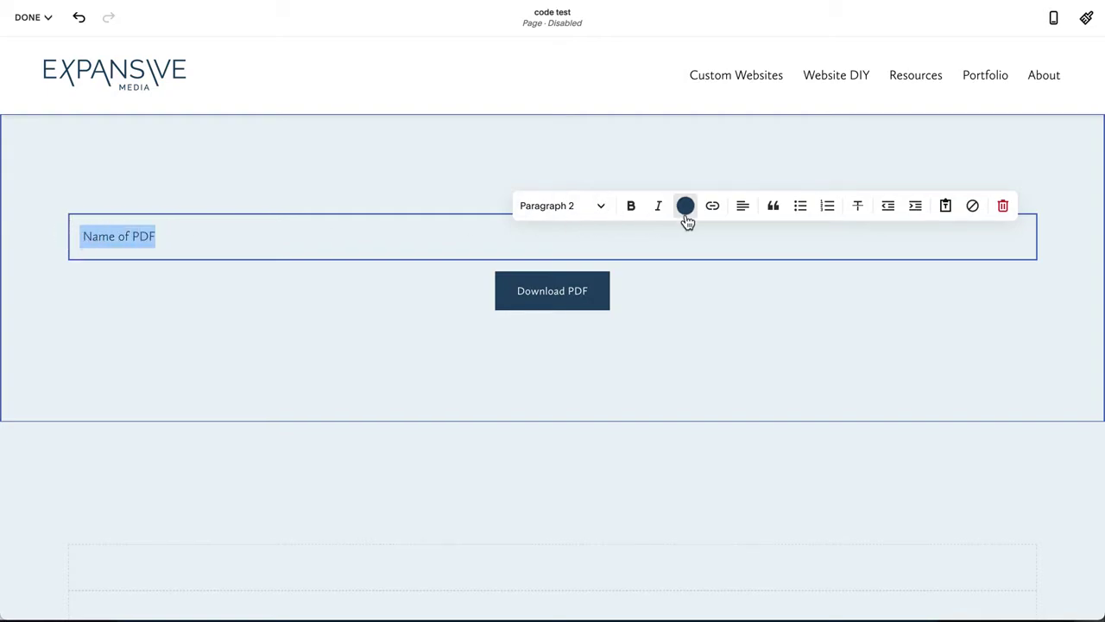
{"action": "left_click", "coordinate": [712, 208]}
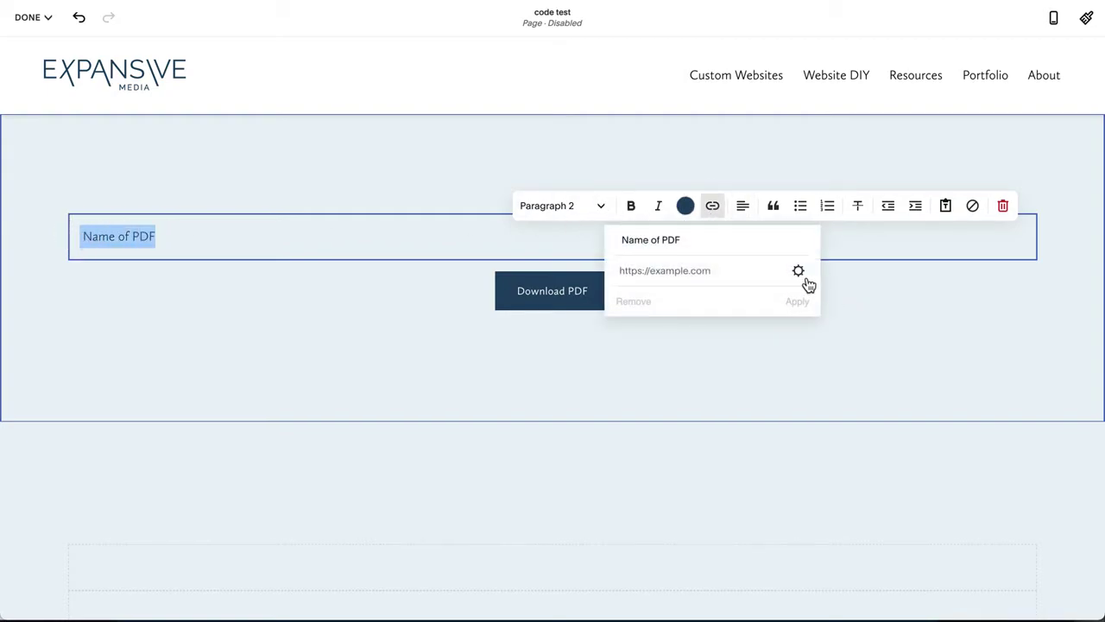
{"action": "left_click", "coordinate": [800, 272]}
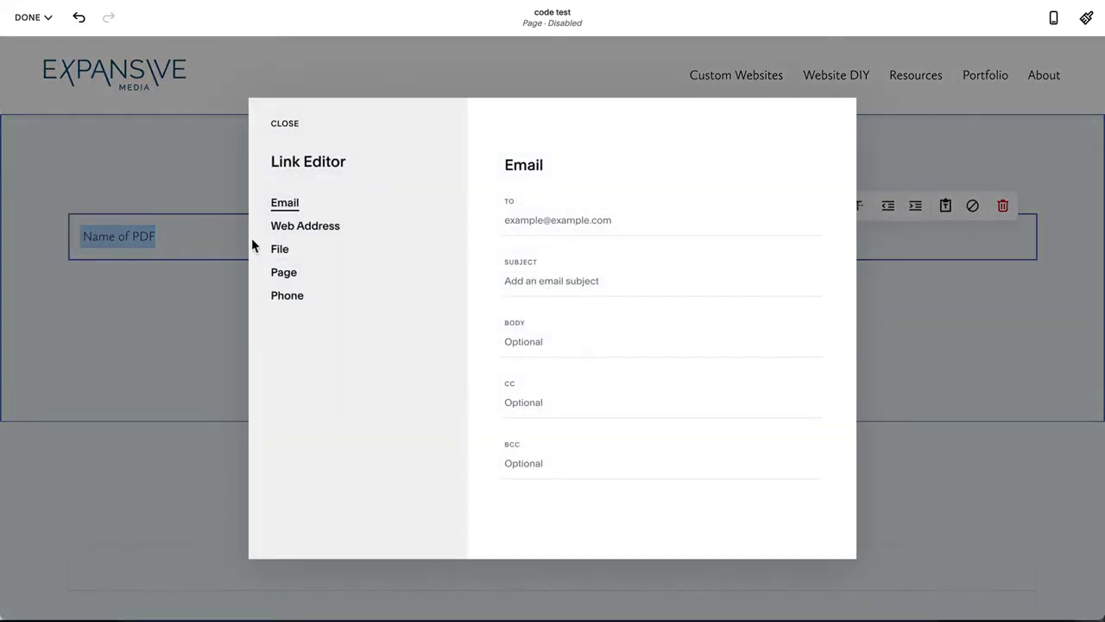
{"action": "left_click", "coordinate": [278, 247]}
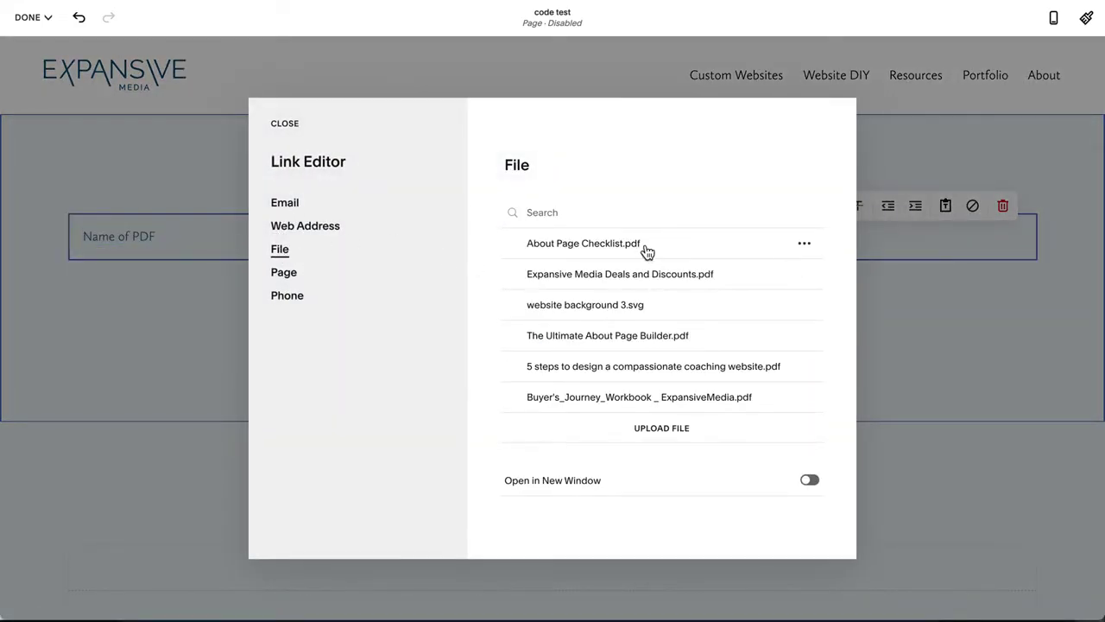
{"action": "left_click", "coordinate": [647, 249]}
{"action": "left_click", "coordinate": [812, 480]}
{"action": "left_click", "coordinate": [285, 127]}
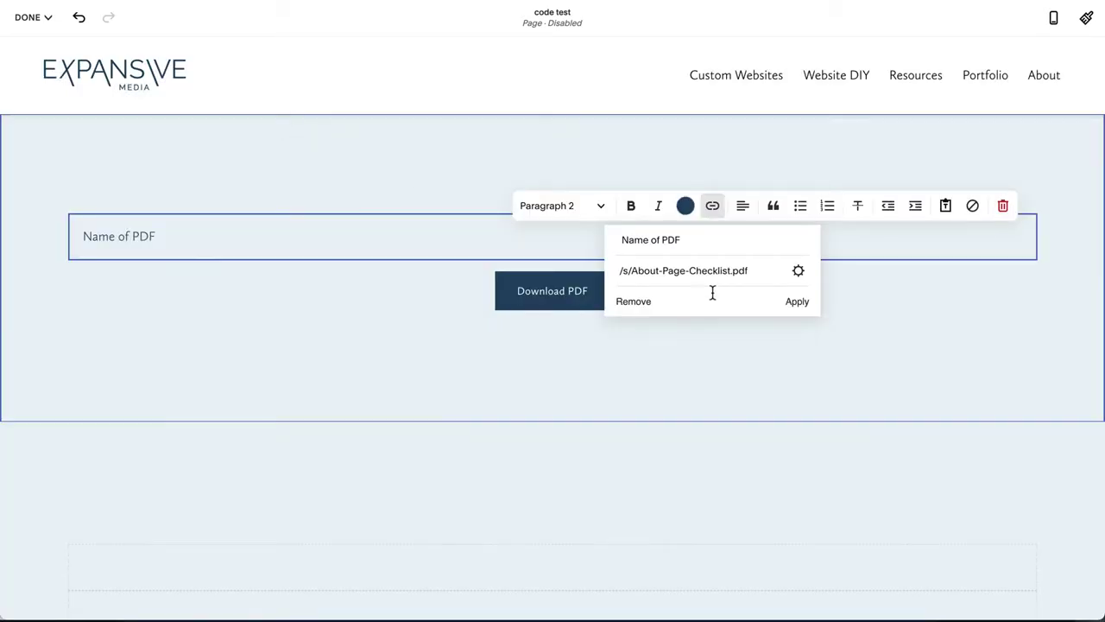
{"action": "left_click", "coordinate": [797, 306]}
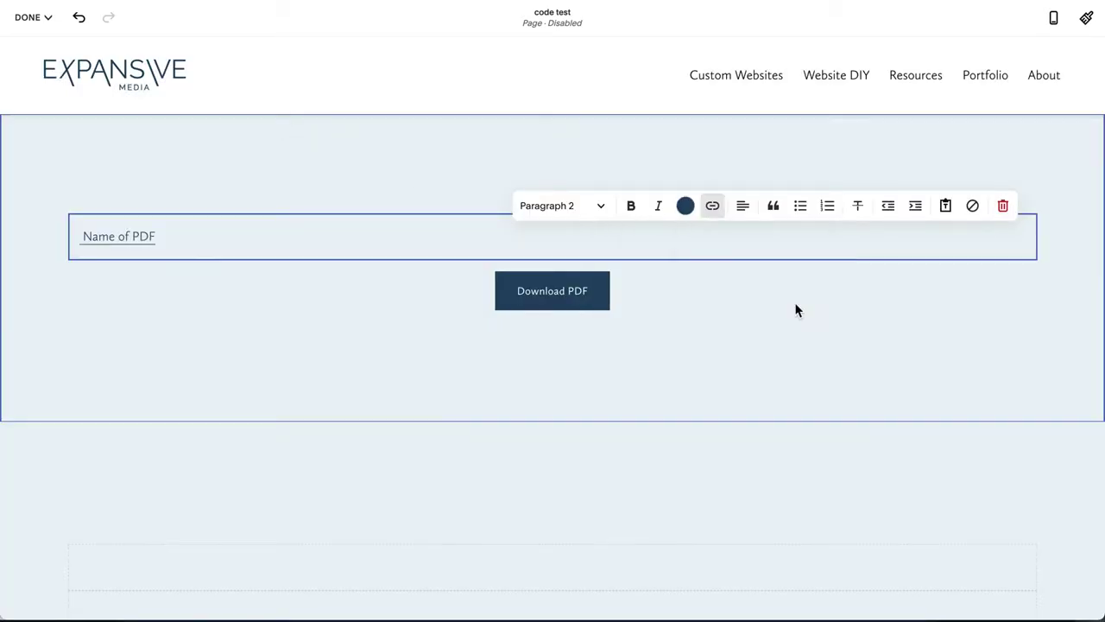
{"action": "left_click", "coordinate": [31, 16]}
{"action": "left_click", "coordinate": [34, 44]}
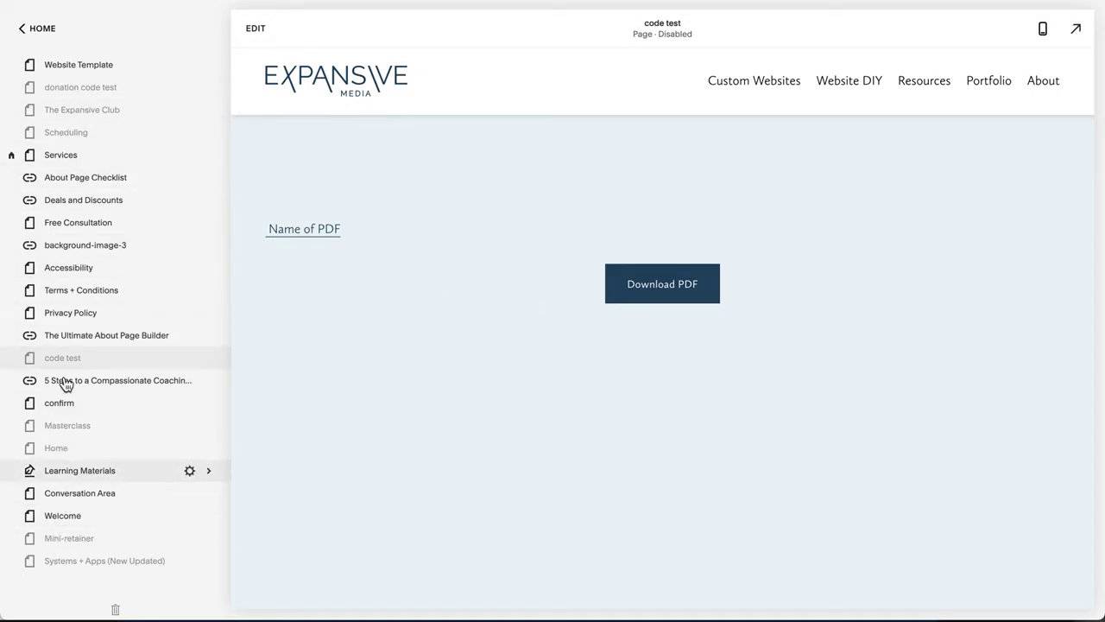
Start a new link in the Not Linked section with the title "MY PDF"
{"action": "scroll", "coordinate": [116, 315], "scroll_direction": "up", "scroll_amount": 5}
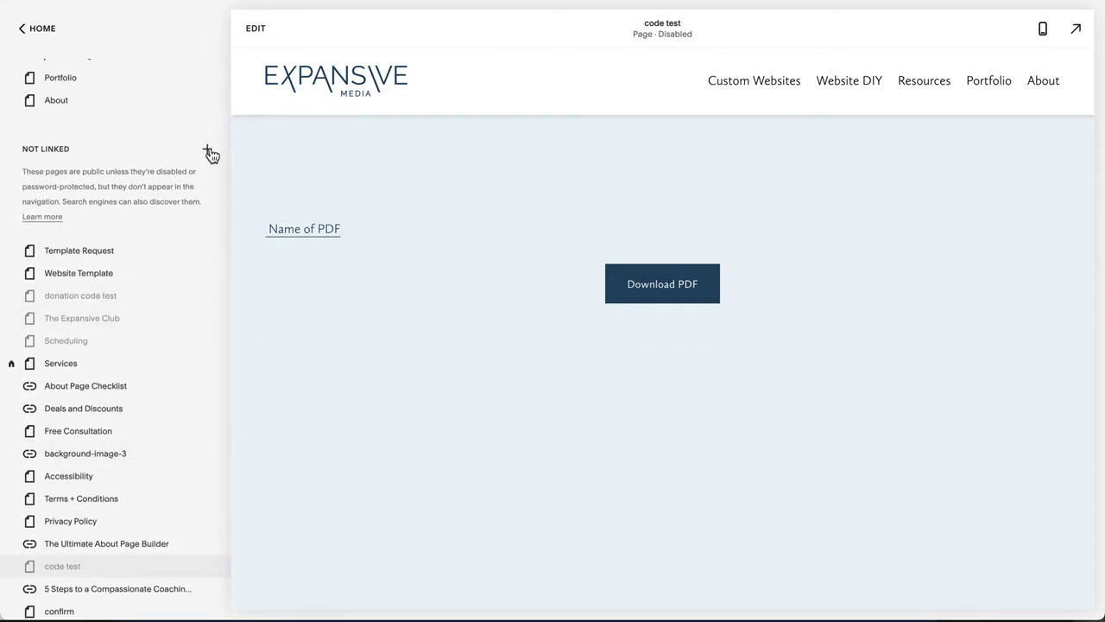
{"action": "left_click", "coordinate": [208, 152]}
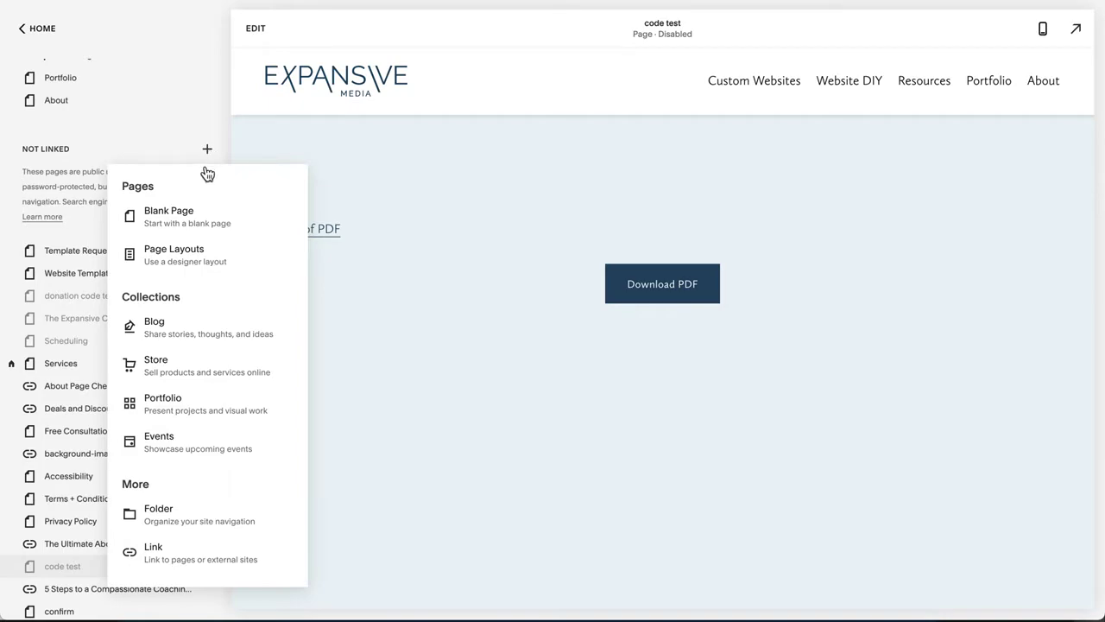
{"action": "left_click", "coordinate": [176, 557]}
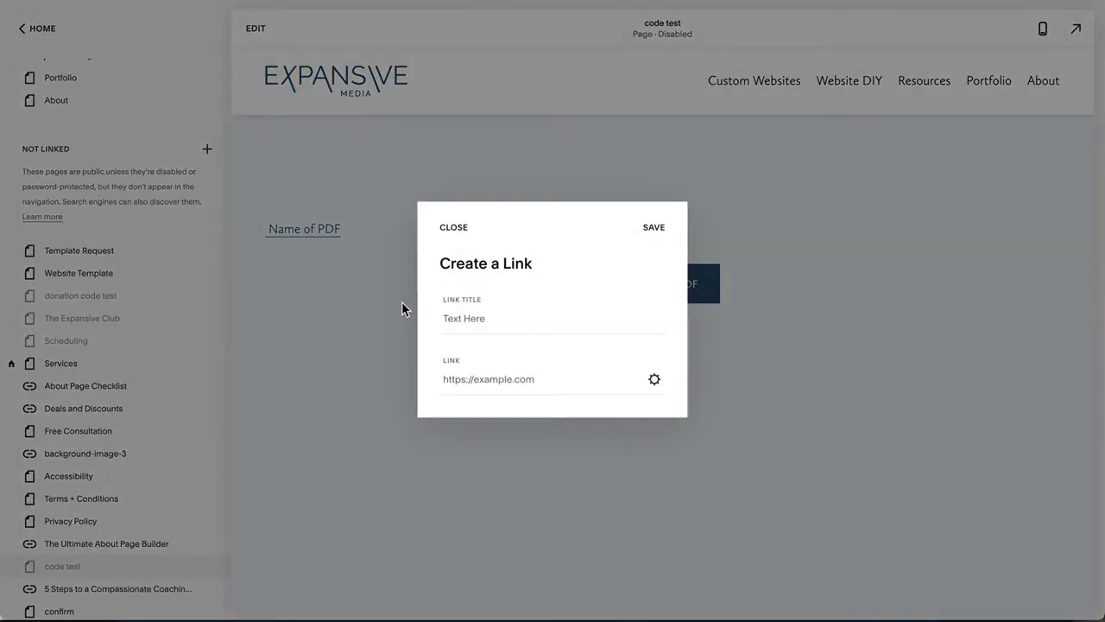
{"action": "left_click", "coordinate": [515, 325]}
{"action": "type", "text": "M"}
{"action": "key", "text": "BackSpace"}
{"action": "type", "text": "MY PDF"}
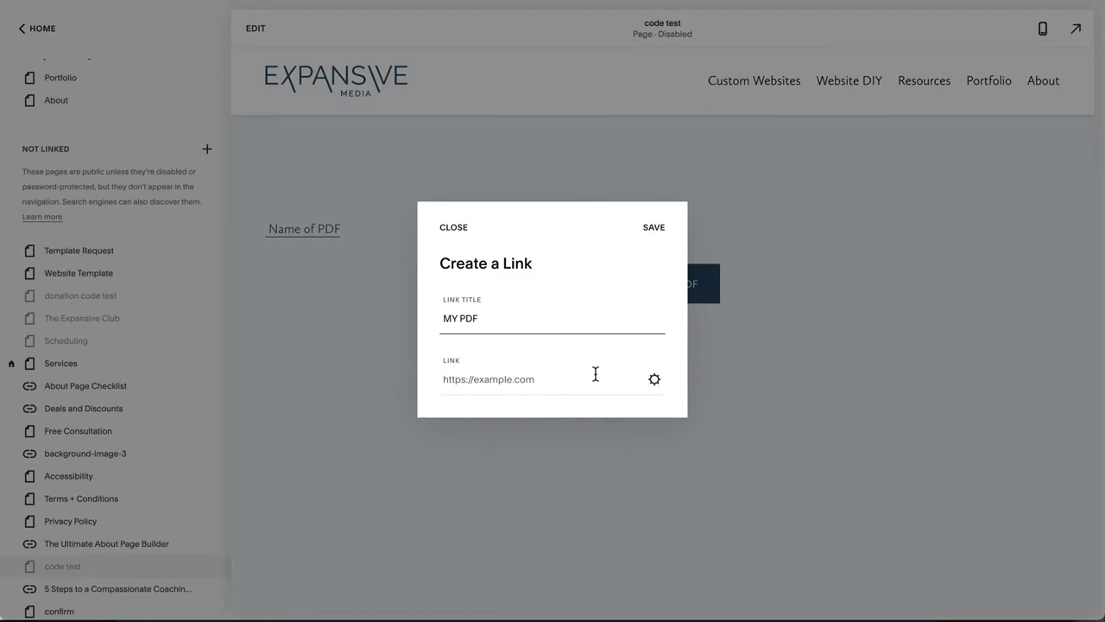
Point the new link to the file About Page Checklist.pdf and set it to open in a new window
{"action": "left_click", "coordinate": [657, 385]}
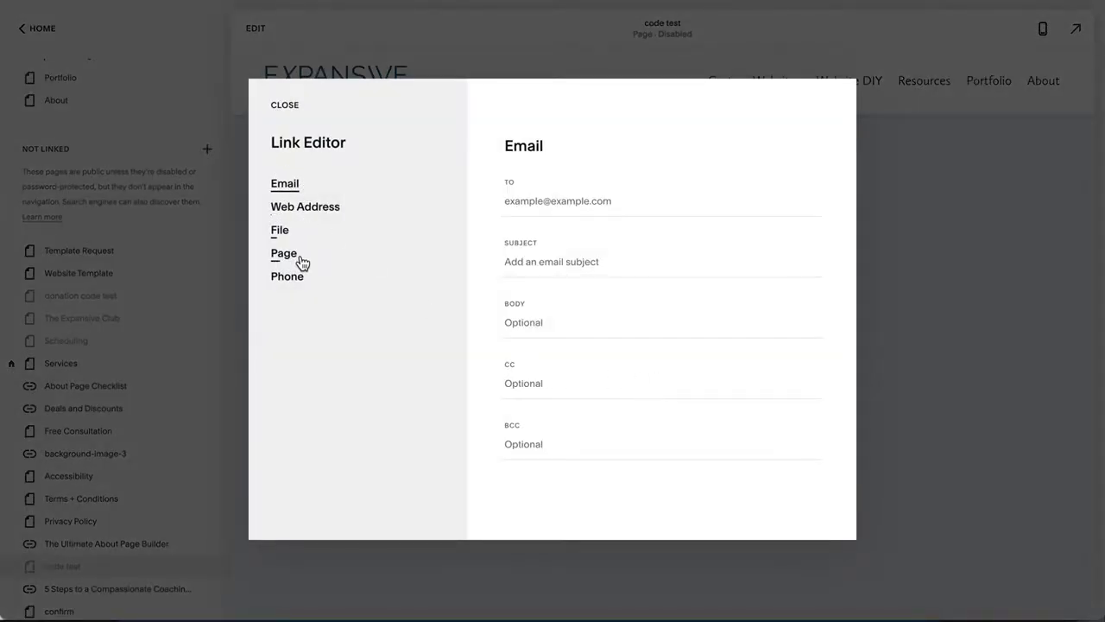
{"action": "left_click", "coordinate": [299, 239]}
{"action": "left_click", "coordinate": [580, 225]}
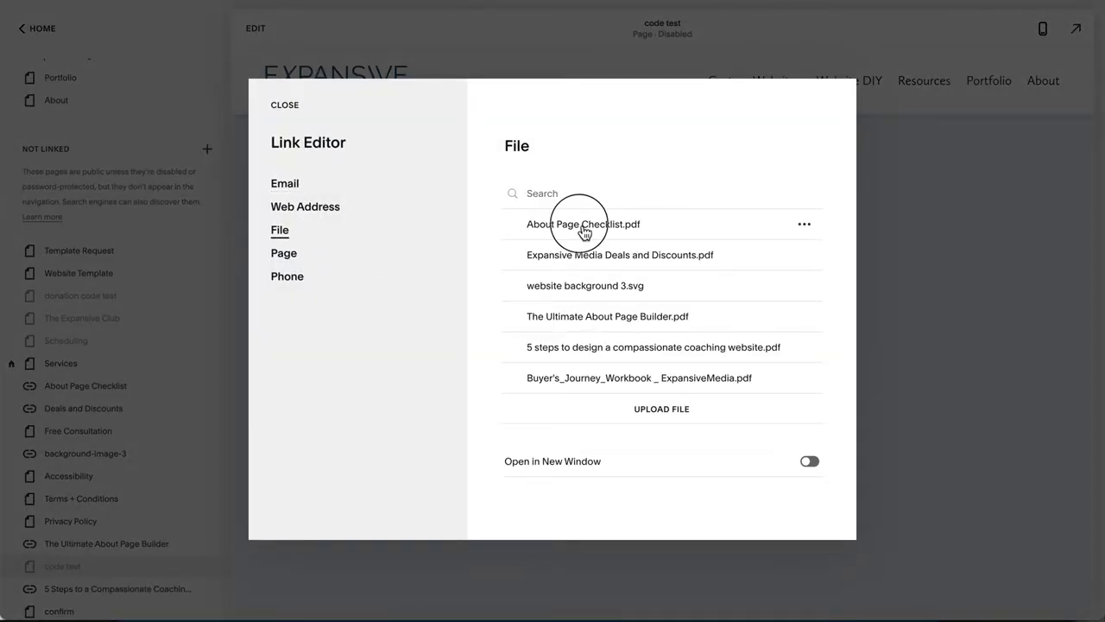
{"action": "left_click", "coordinate": [819, 469]}
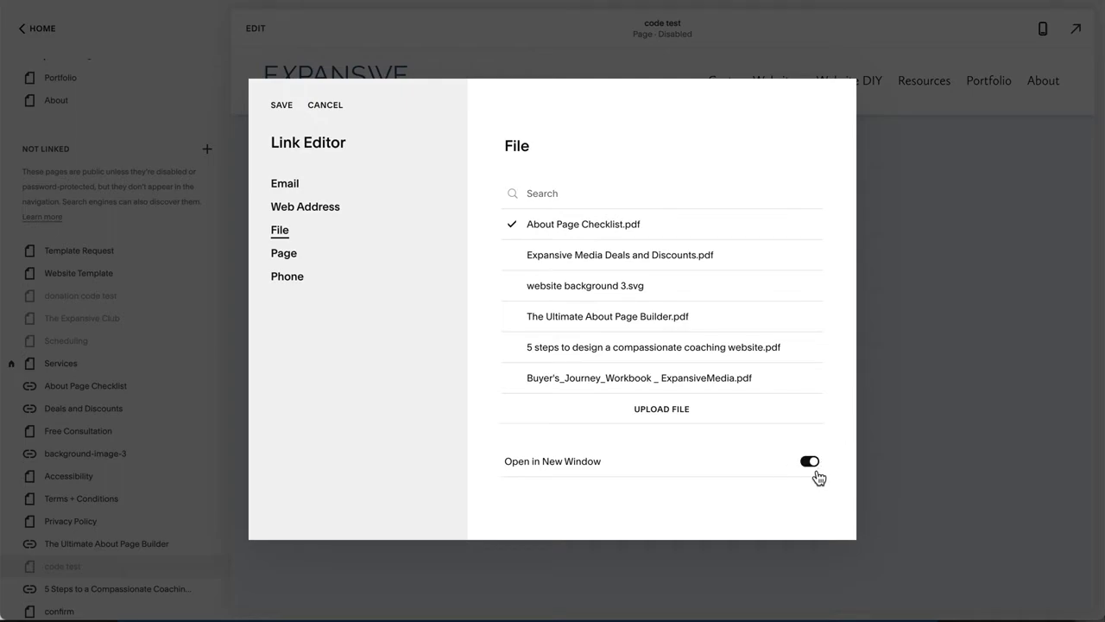
{"action": "left_click", "coordinate": [285, 104]}
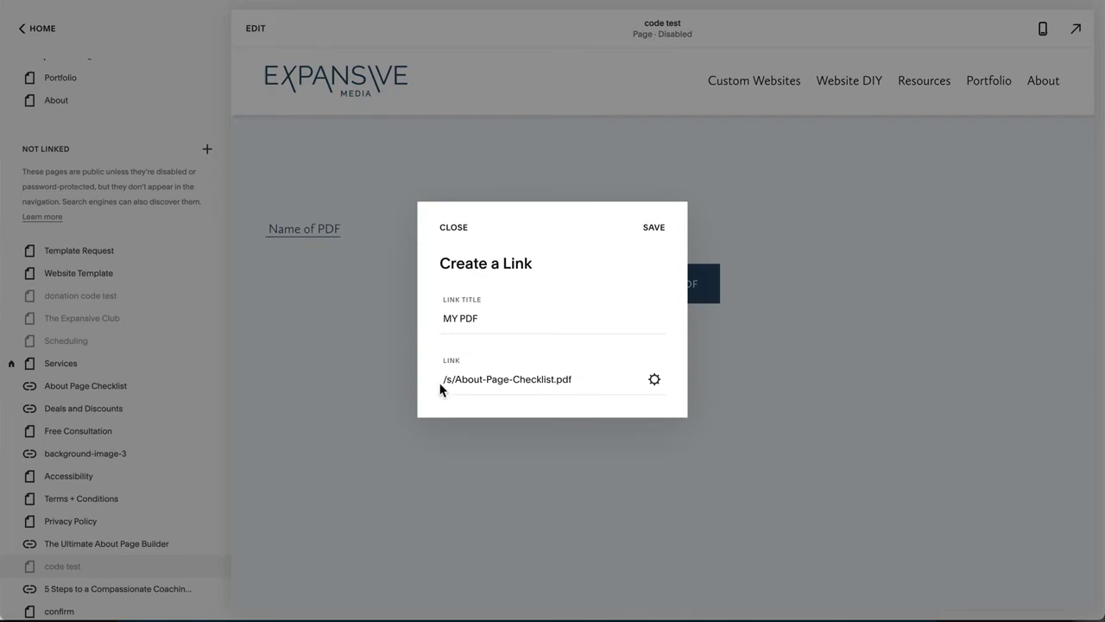
Copy the link path /s/About-Page-Checklist.pdf and save the MY PDF link
{"action": "left_click_drag", "start_coordinate": [587, 387], "coordinate": [441, 386]}
{"action": "key", "text": "super+c"}
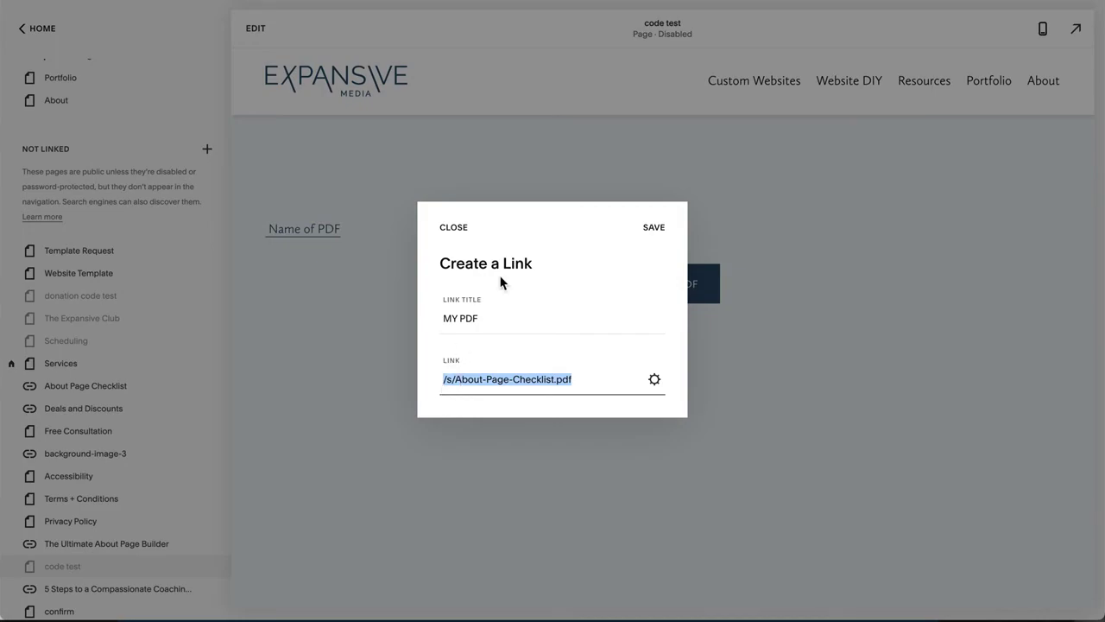
{"action": "left_click", "coordinate": [796, 28]}
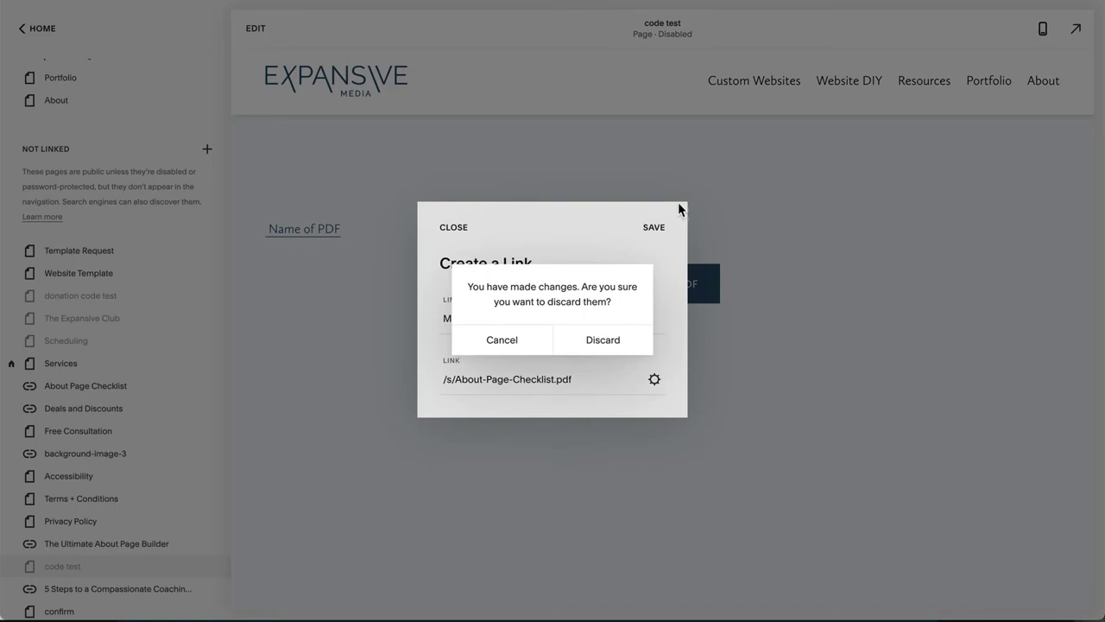
{"action": "left_click", "coordinate": [518, 345]}
{"action": "left_click", "coordinate": [658, 231]}
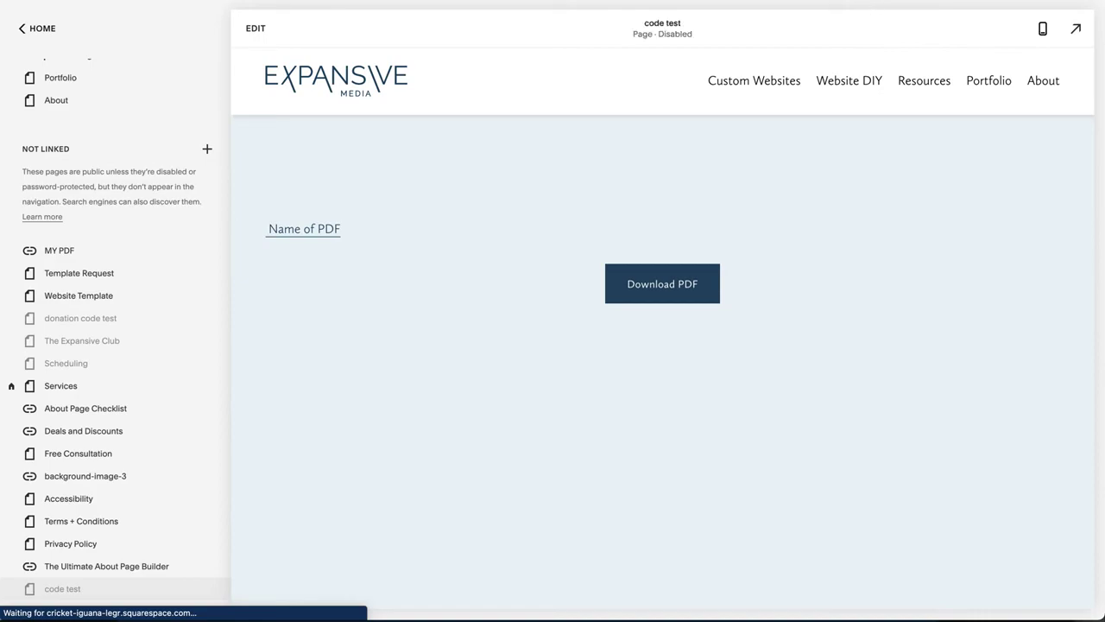
Open expansivemedia.co/s/About-Page-Checklist.pdf in a new browser tab, appending the copied path to the site's domain
{"action": "key", "text": "super+t"}
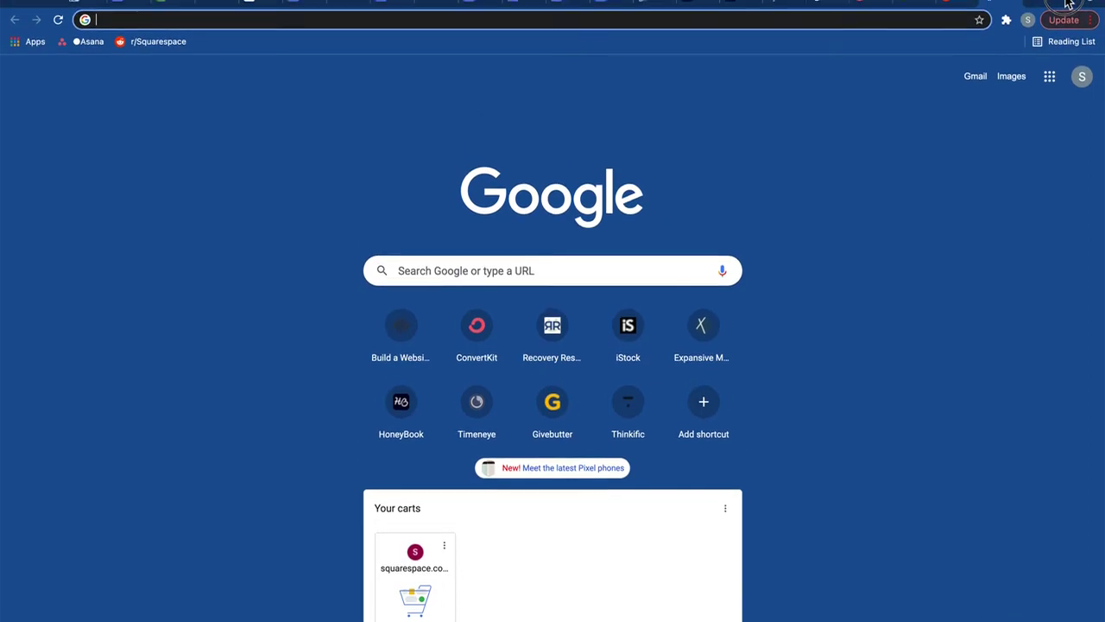
{"action": "left_click", "coordinate": [228, 18]}
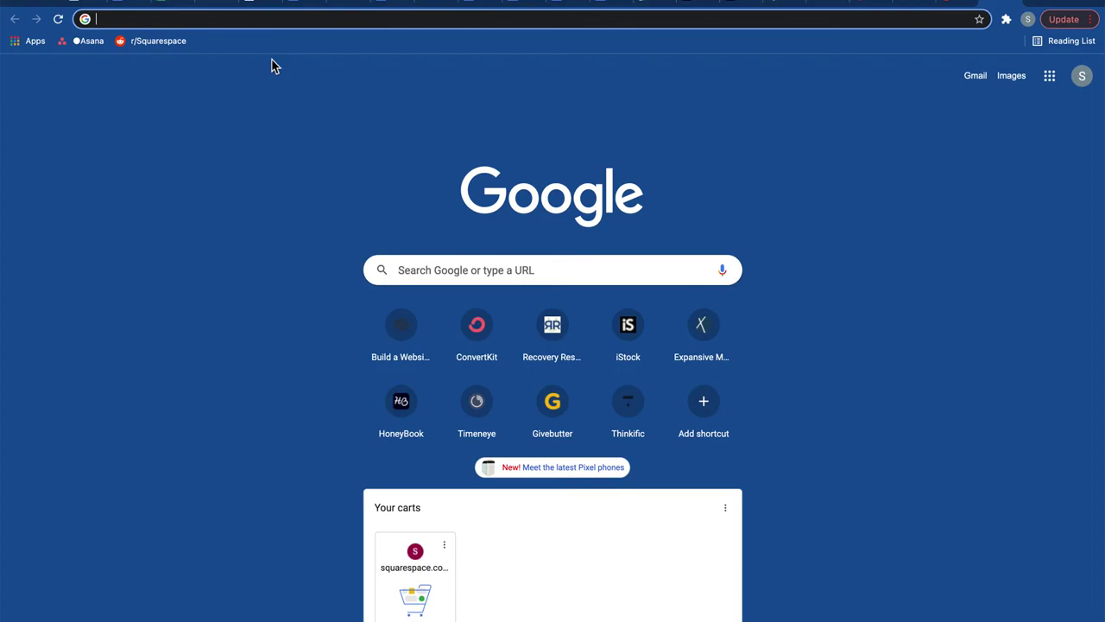
{"action": "type", "text": "e"}
{"action": "key", "text": "Right"}
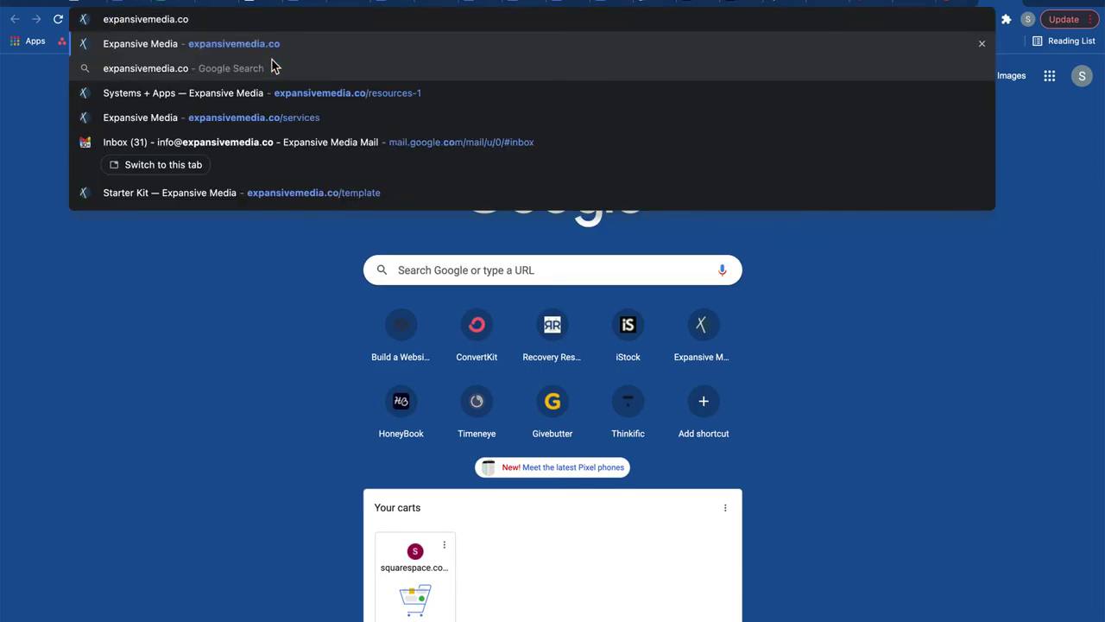
{"action": "key", "text": "super+v"}
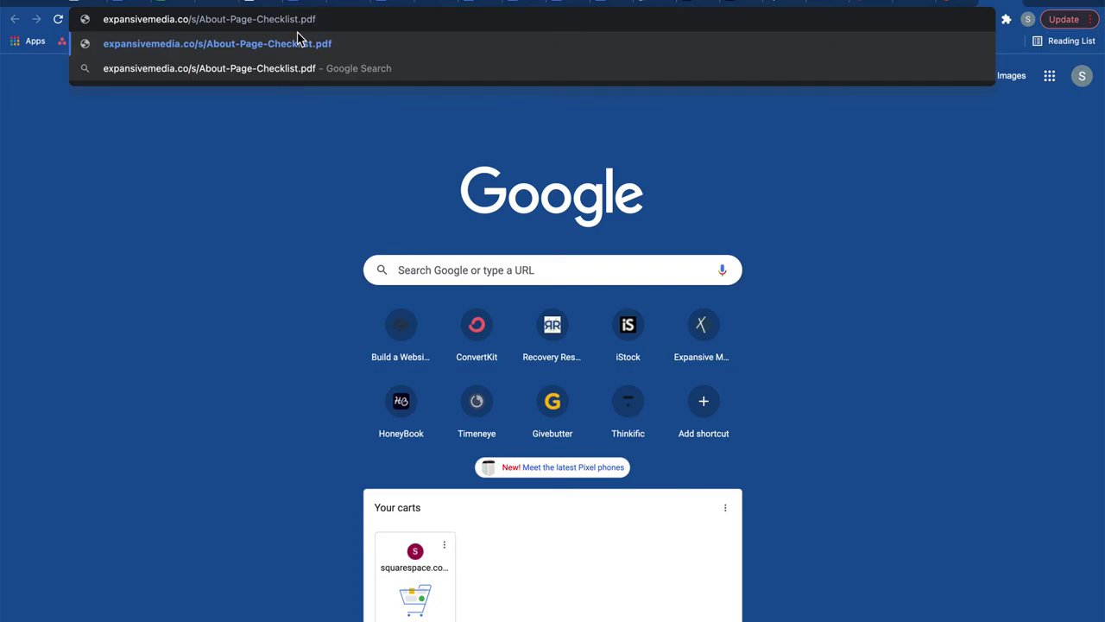
{"action": "key", "text": "Return"}
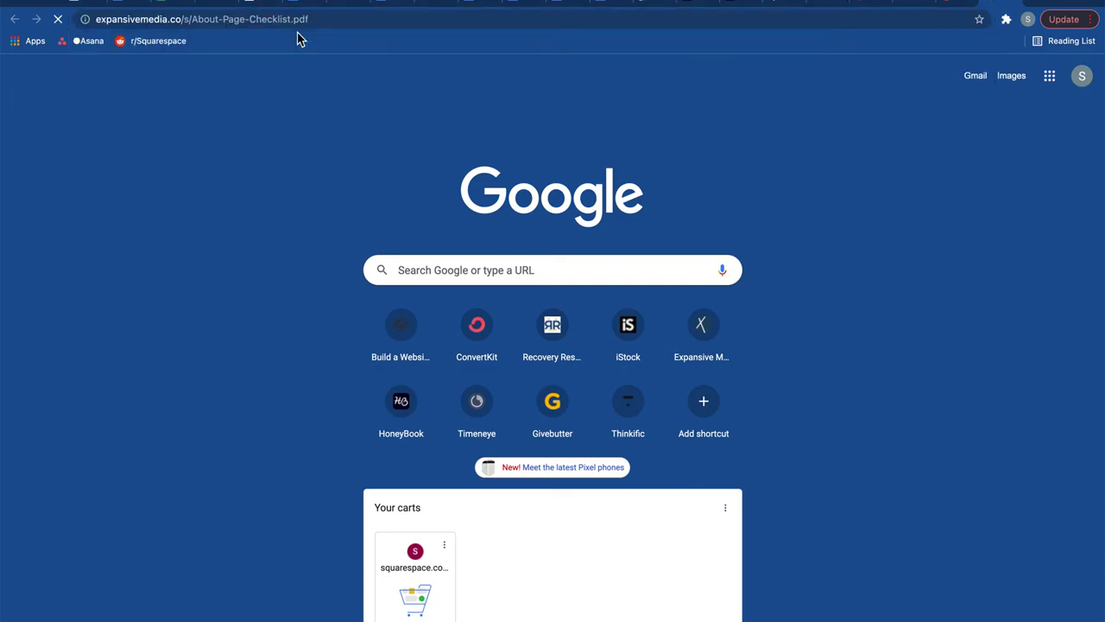